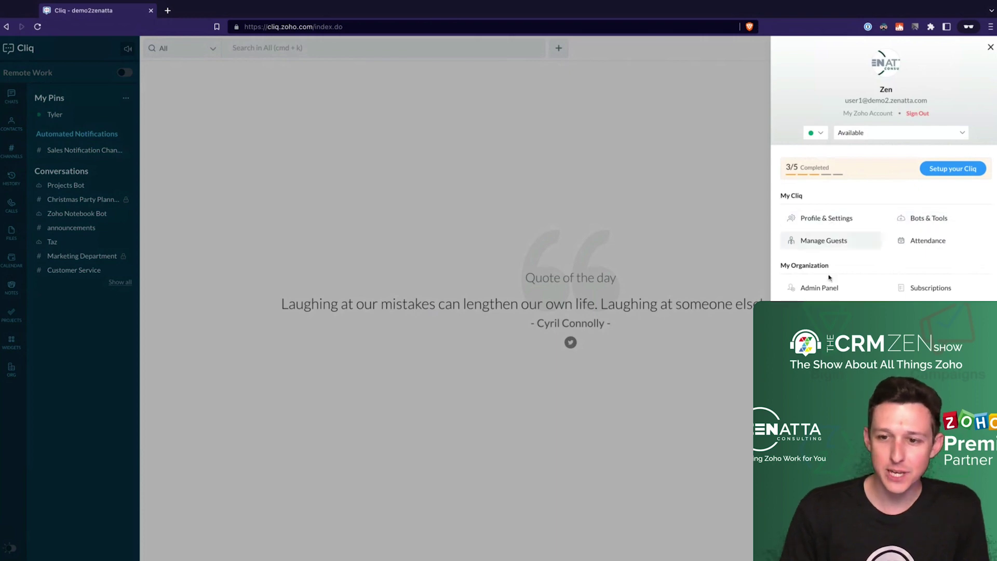
# Open the Bots & Tools area and examine the Zoho CRM bot's access level and menu actions.
pyautogui.click(927, 219)
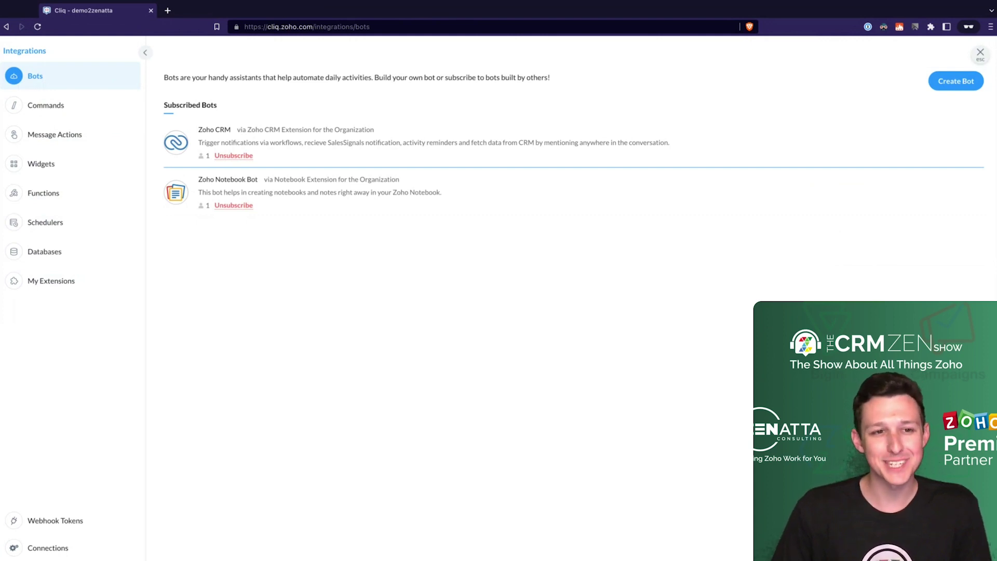
pyautogui.click(307, 138)
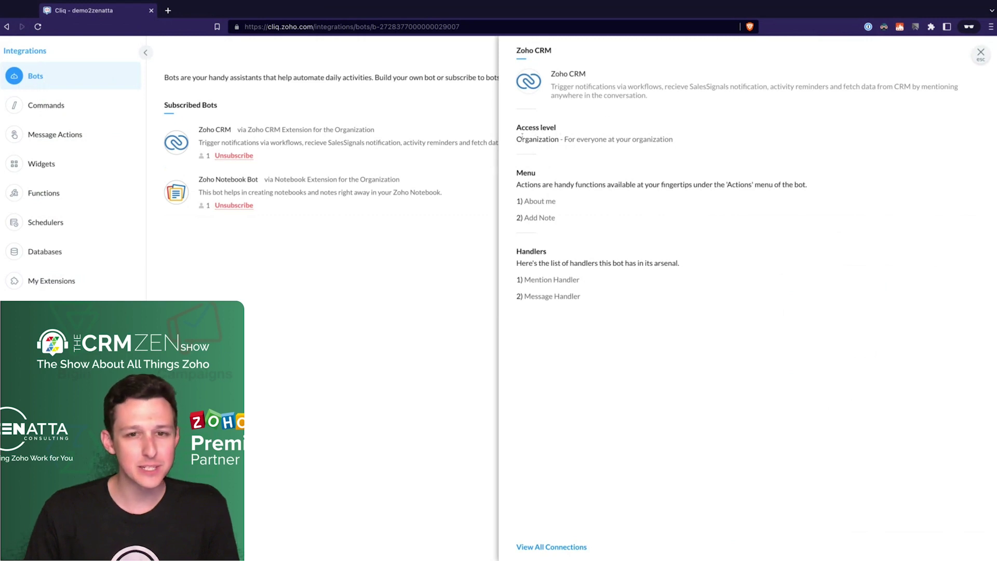
pyautogui.moveTo(522, 136); pyautogui.dragTo(676, 140)
pyautogui.click(694, 144)
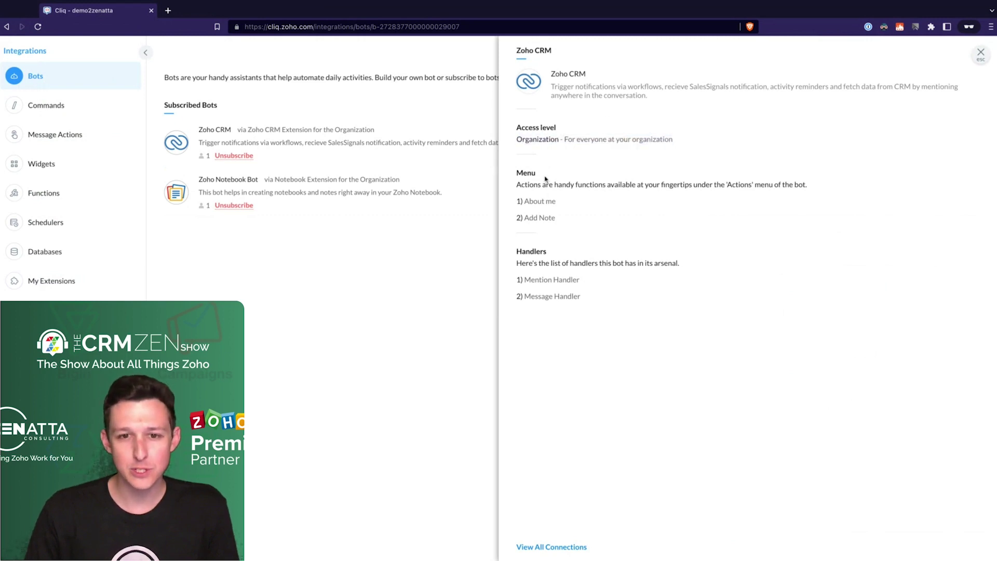
pyautogui.moveTo(516, 172); pyautogui.dragTo(630, 211)
pyautogui.click(658, 192)
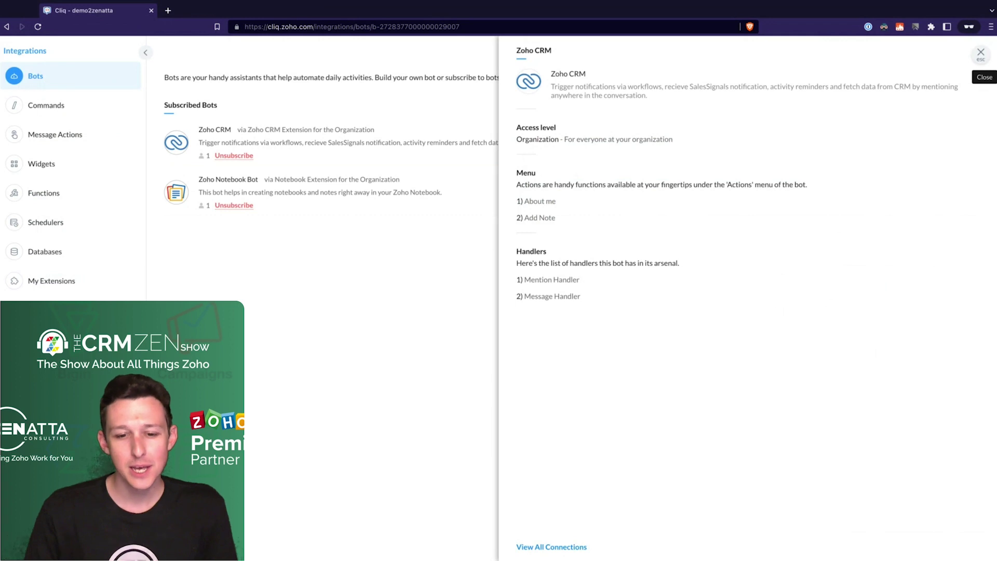
pyautogui.click(981, 52)
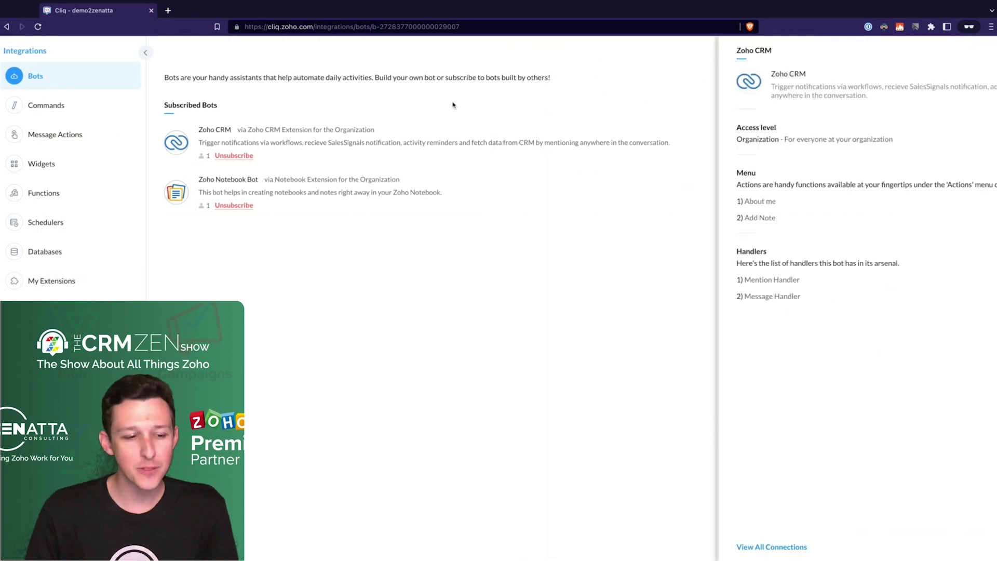
# Review the available slash commands, viewing the details of /zcrm and /notebook.
pyautogui.click(57, 107)
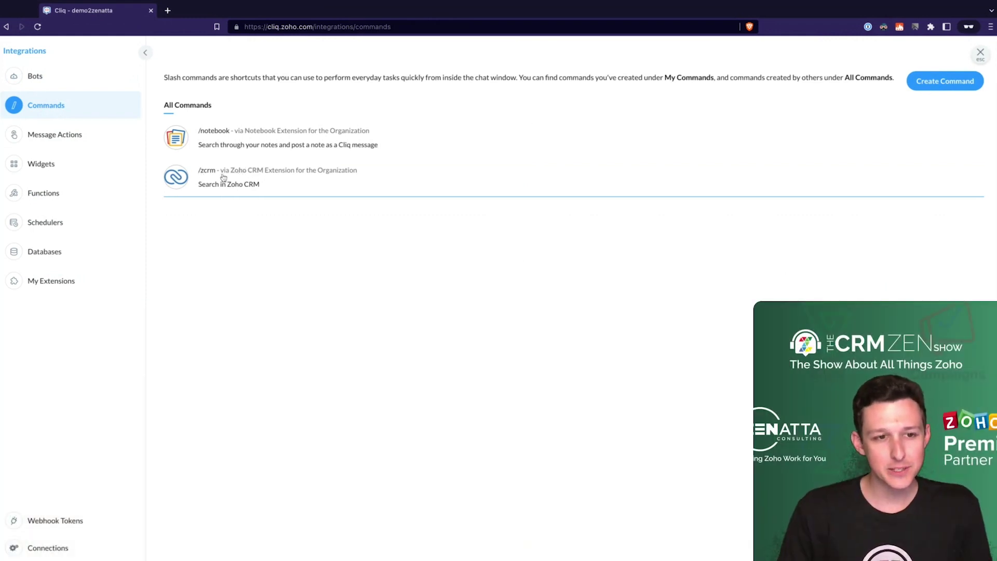
pyautogui.moveTo(232, 184); pyautogui.dragTo(195, 192)
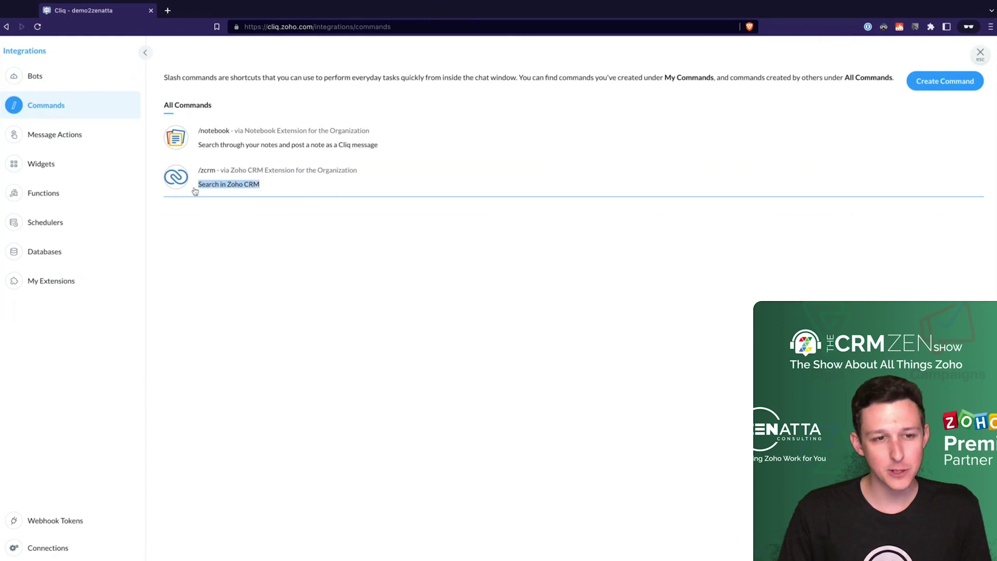
pyautogui.click(264, 179)
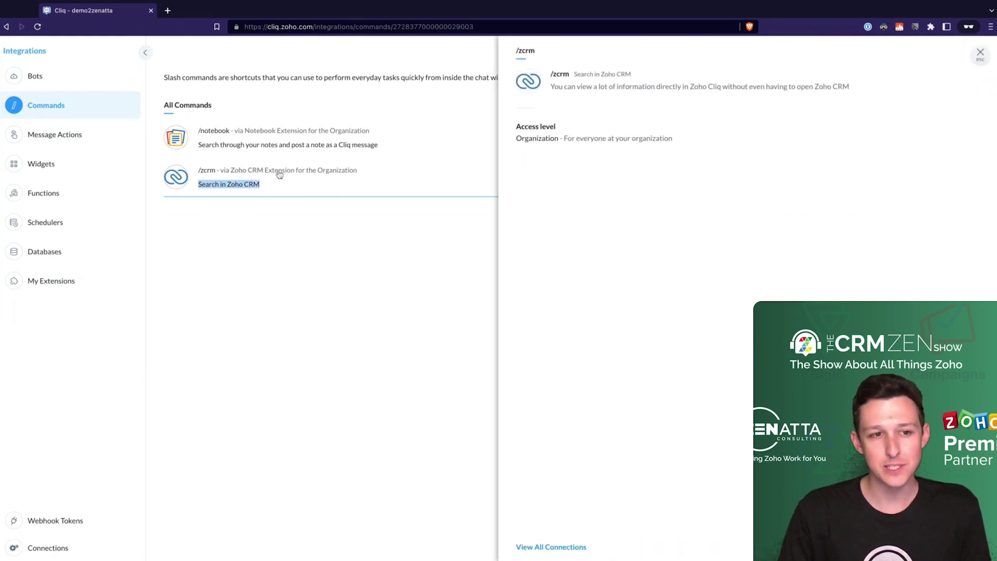
pyautogui.click(292, 283)
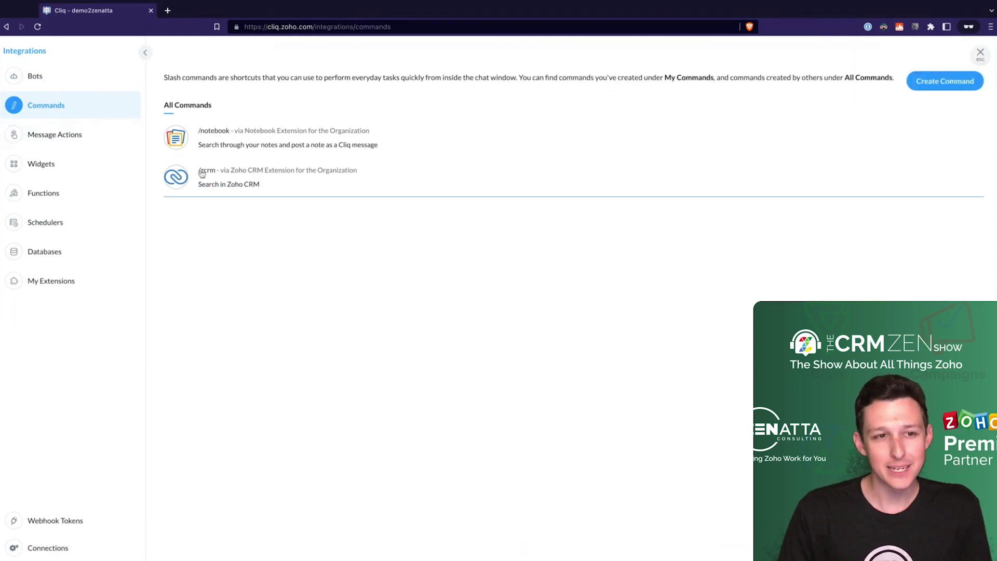
pyautogui.moveTo(223, 131); pyautogui.dragTo(199, 134)
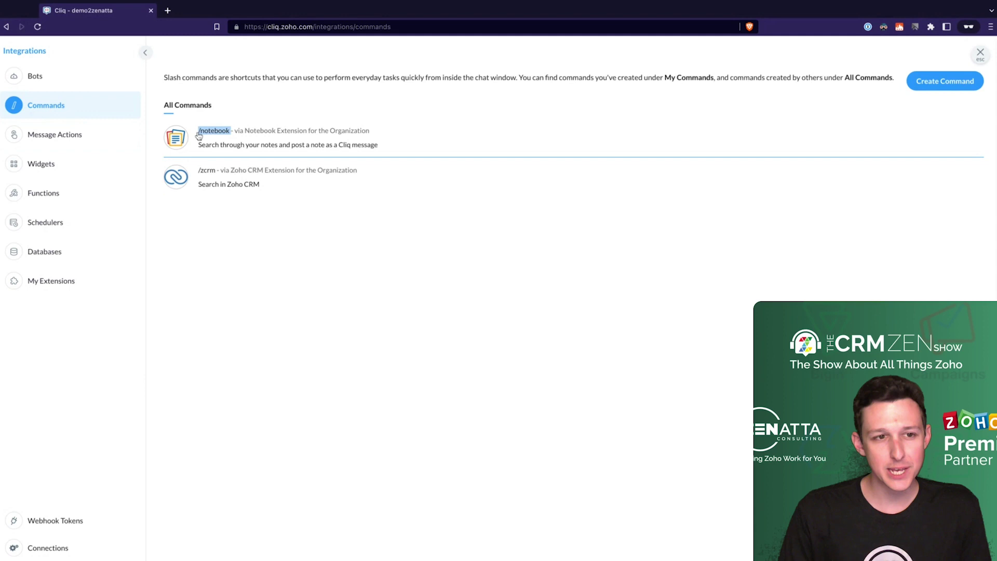
pyautogui.click(199, 136)
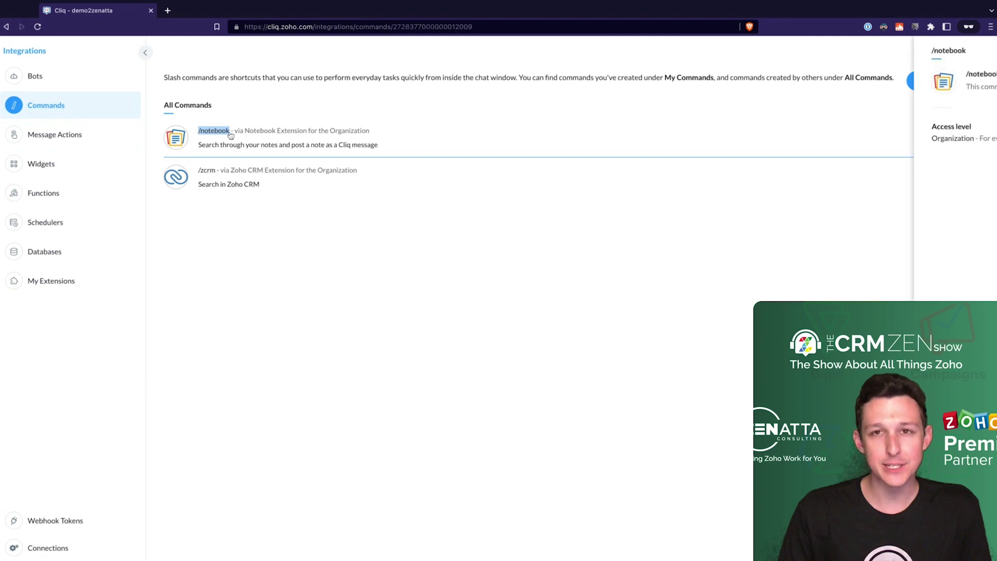
pyautogui.click(327, 61)
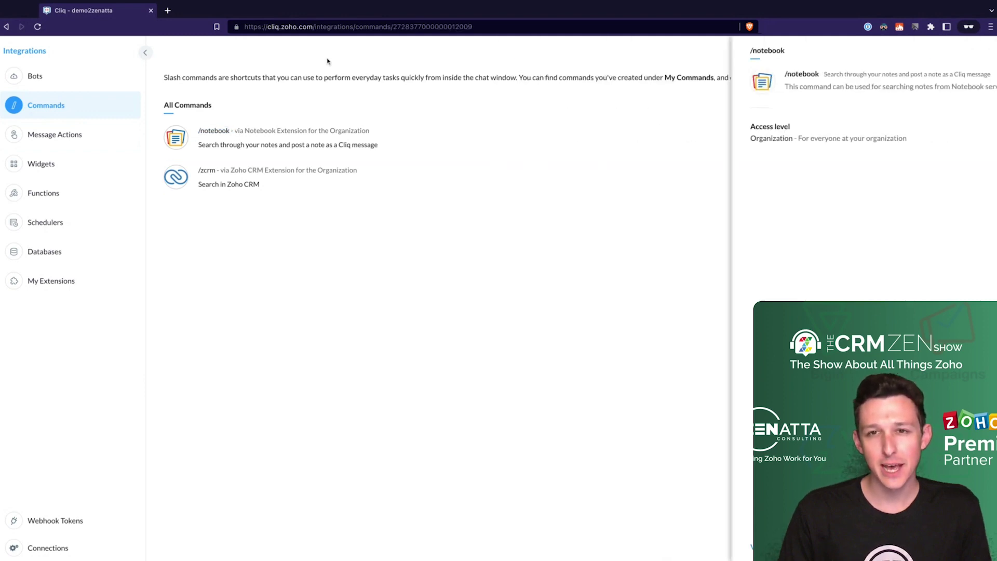
# Review the details of the Add Notes to ZohoCRM message action and view the Functions section.
pyautogui.click(75, 140)
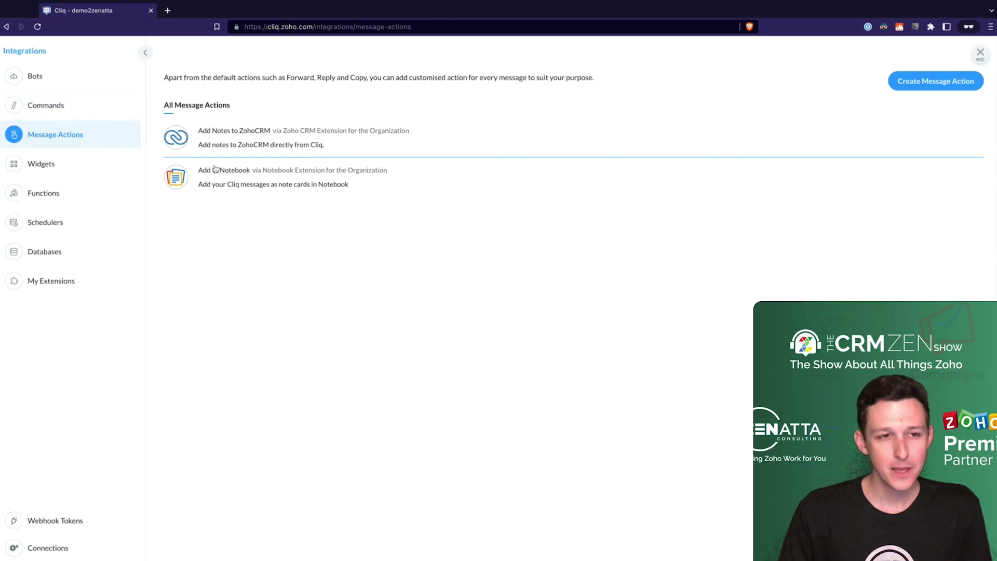
pyautogui.click(238, 136)
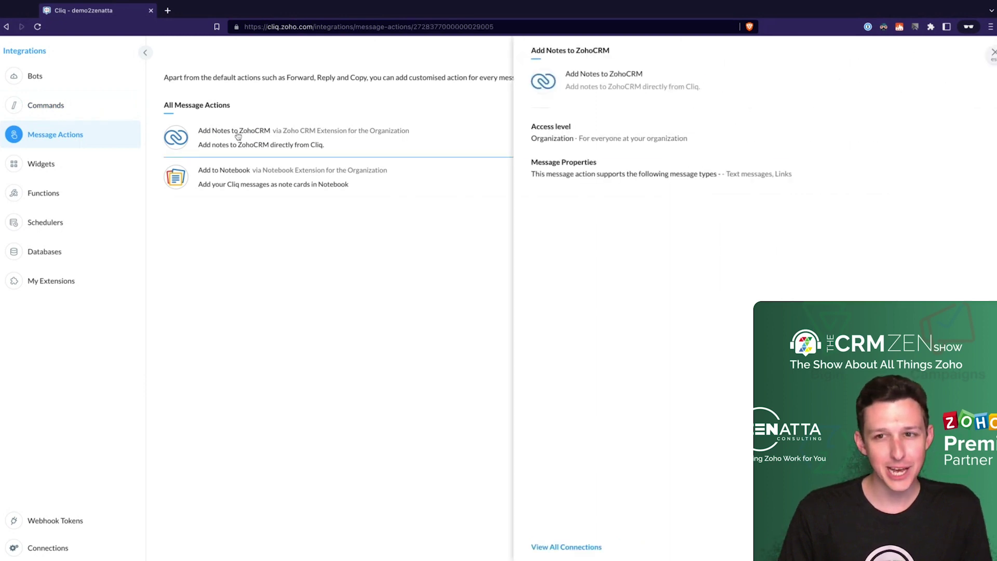
pyautogui.click(982, 57)
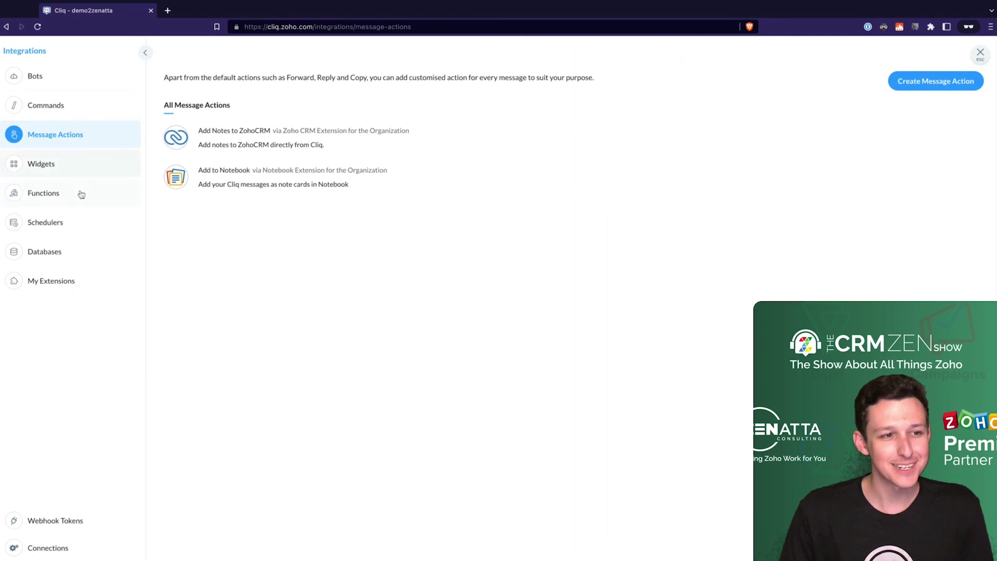
pyautogui.click(79, 194)
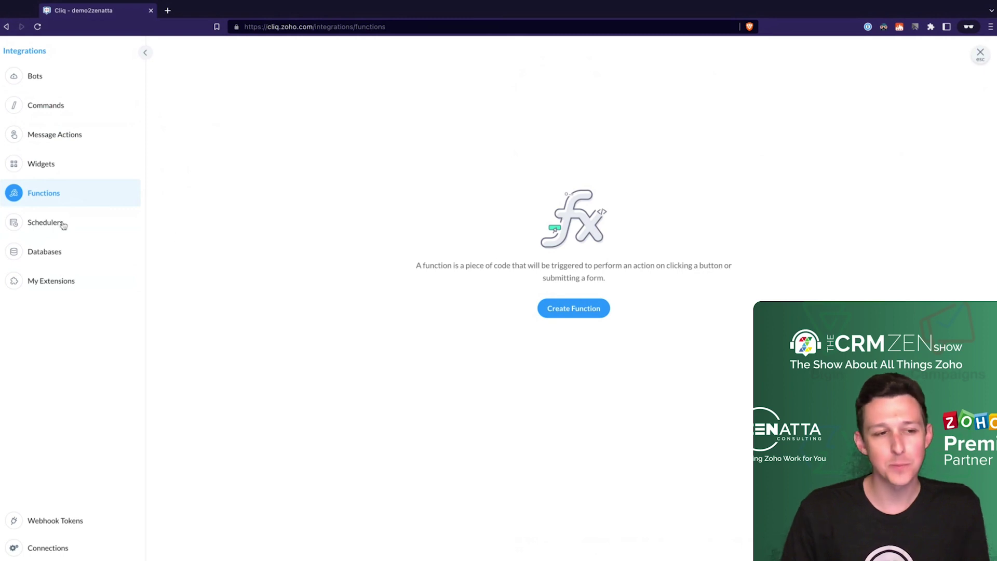
# Look at the blank form for creating a bot, leave it unsaved and close the integrations area.
pyautogui.click(59, 81)
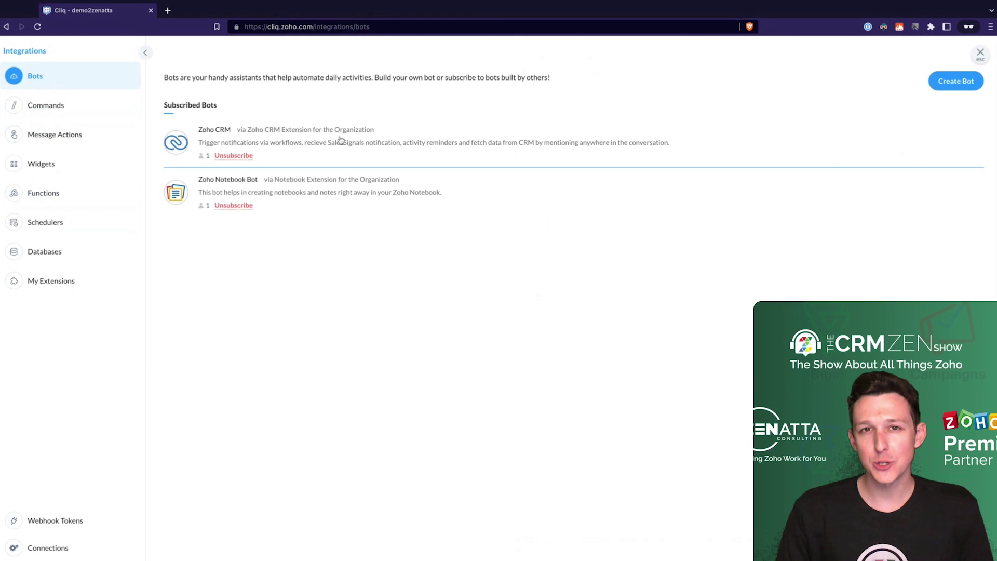
pyautogui.click(950, 81)
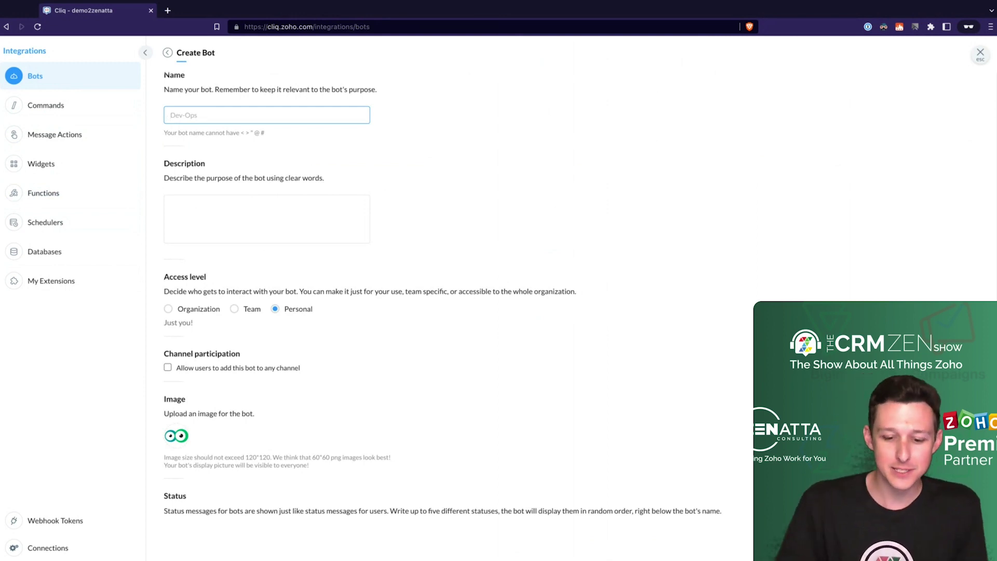
pyautogui.click(580, 153)
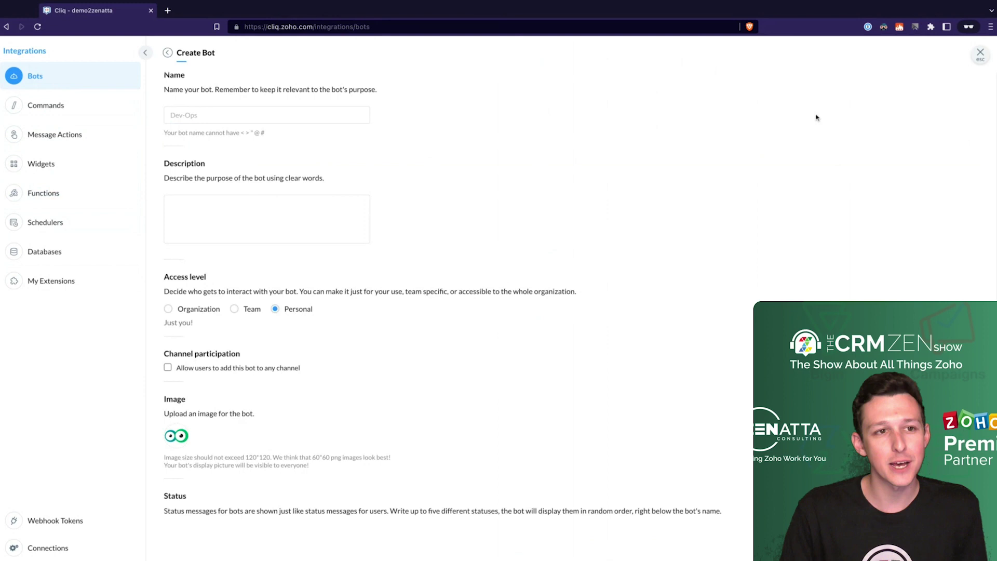
pyautogui.click(167, 53)
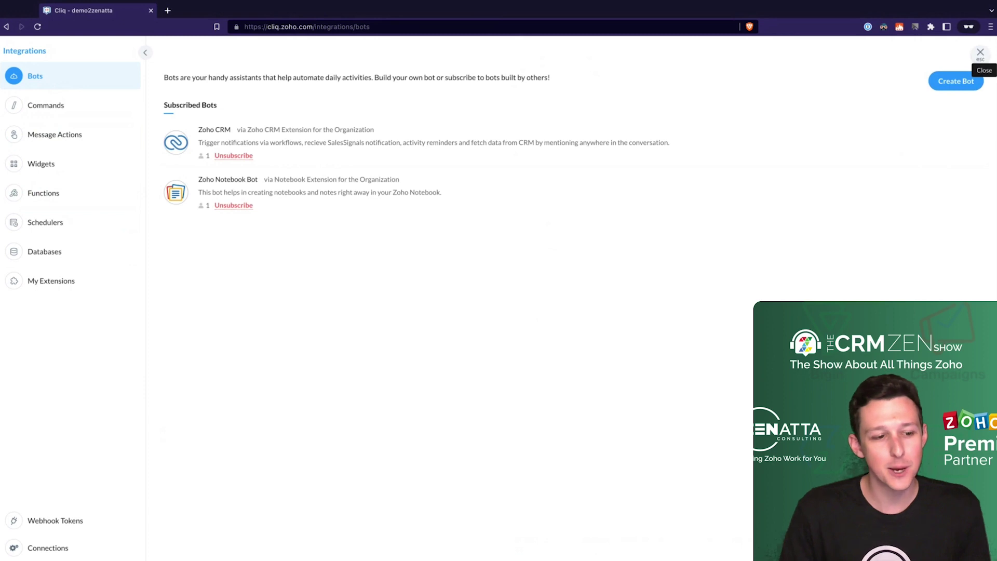
pyautogui.click(981, 52)
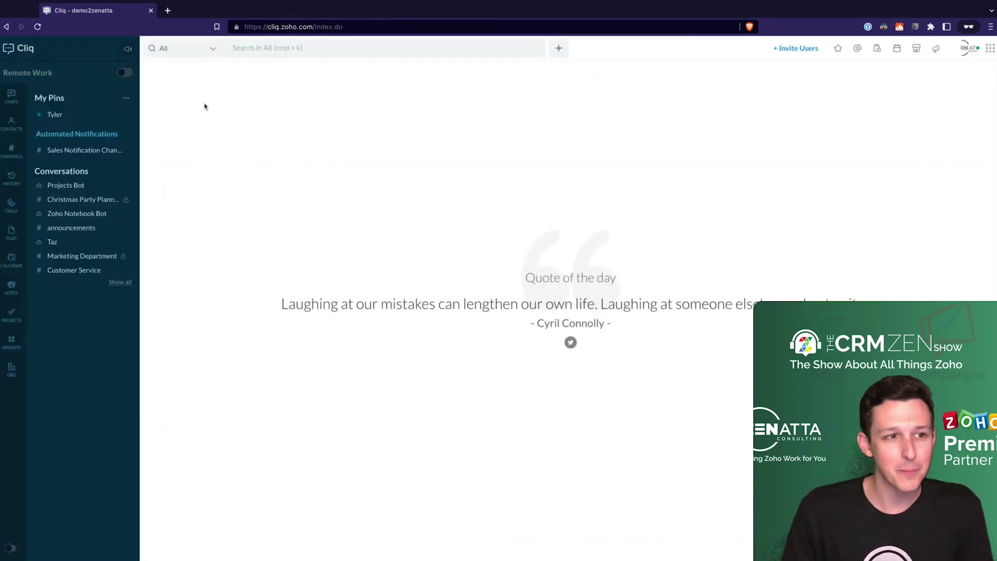
# Open the Sales Notification Channel and browse the slash commands available in its message field.
pyautogui.click(82, 149)
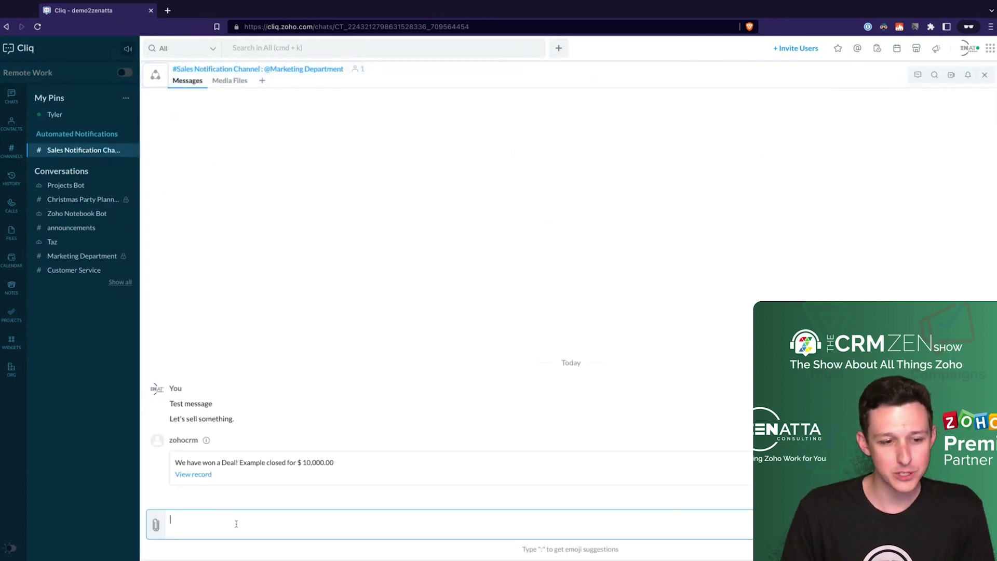
pyautogui.write('/z')
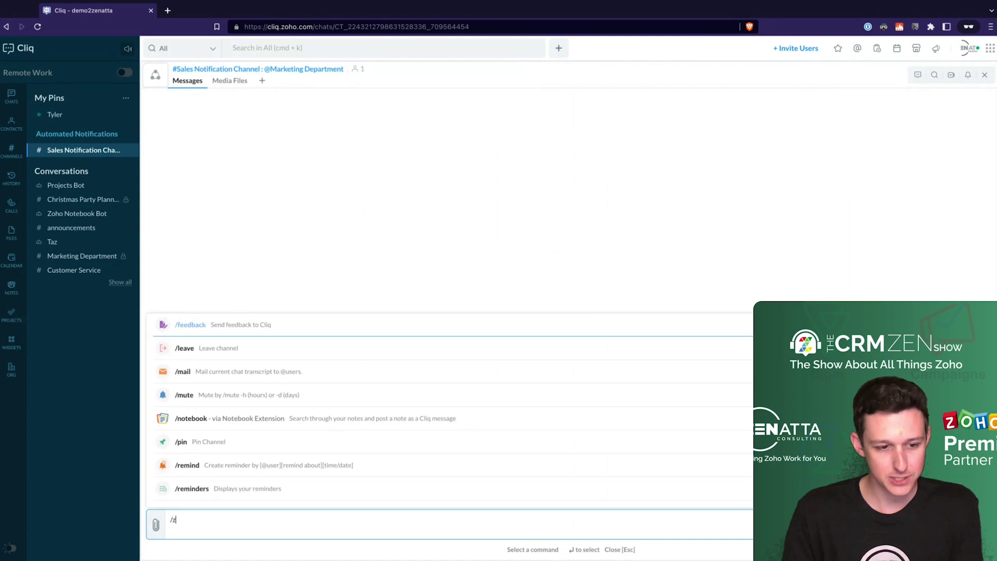
pyautogui.press('BackSpace')
pyautogui.write('/')
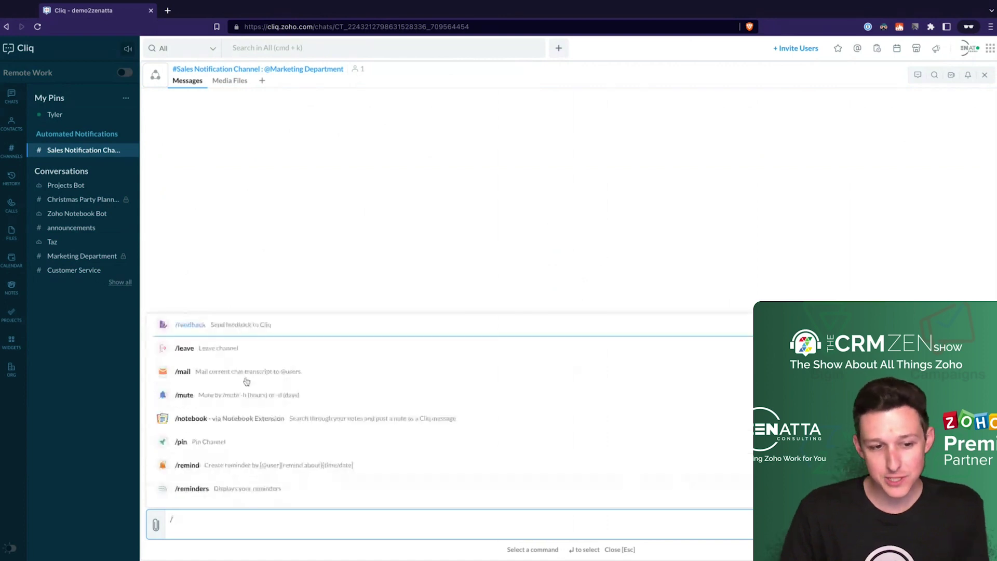
pyautogui.scroll(-5, 246, 371)
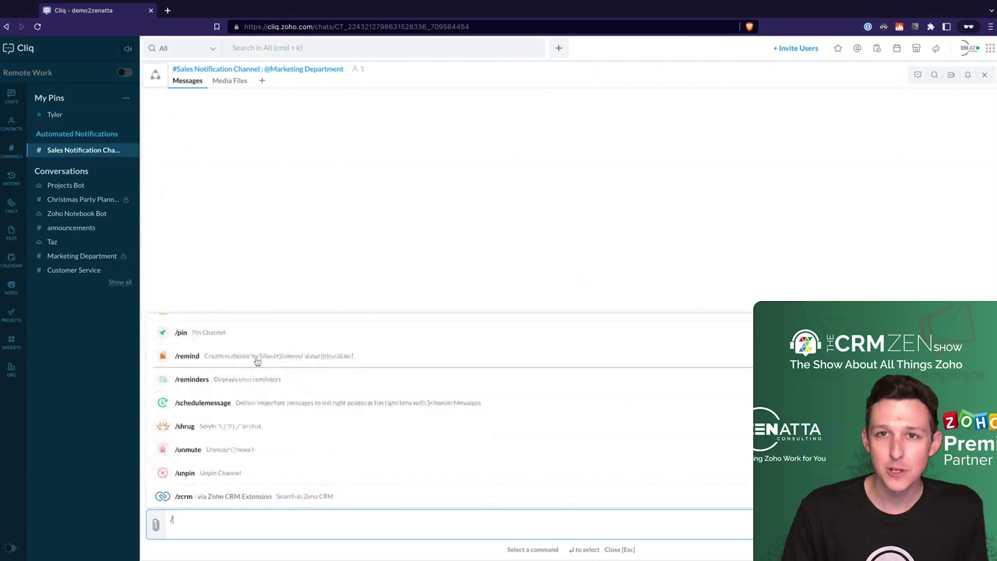
pyautogui.scroll(5, 254, 361)
pyautogui.scroll(-5, 255, 361)
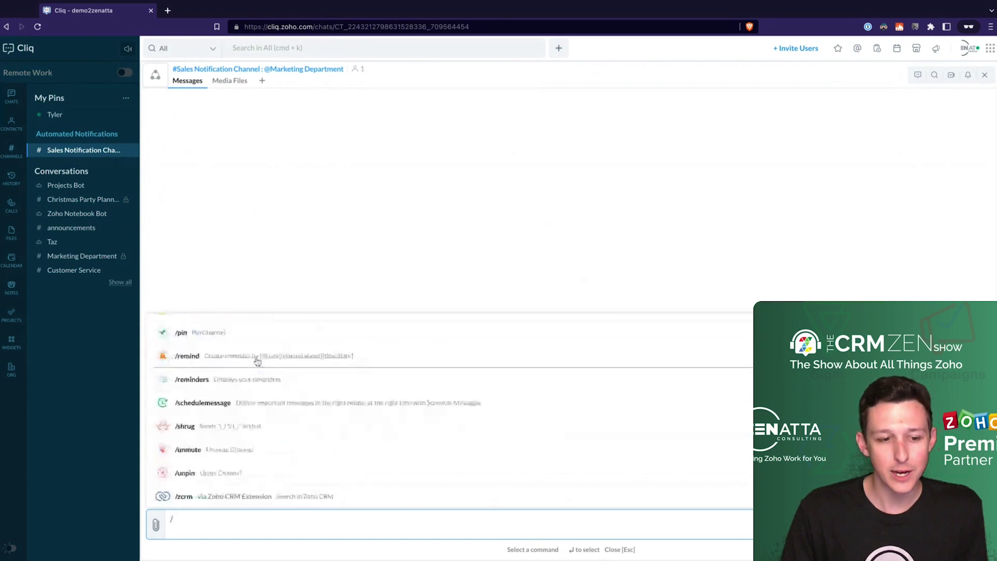
pyautogui.click(238, 426)
pyautogui.press('BackSpace')
pyautogui.press('BackSpace')
pyautogui.press('BackSpace')
pyautogui.press('BackSpace')
pyautogui.press('BackSpace')
pyautogui.press('BackSpace')
pyautogui.press('BackSpace')
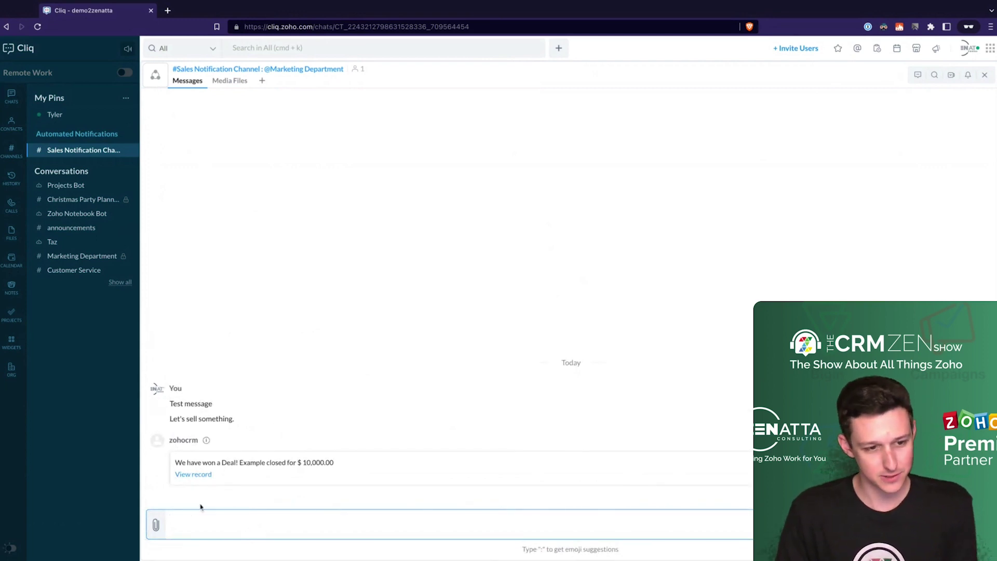
# Look up Deals with the /zcrm command in the Sales Notification Channel and choose the Example deal for $10000.
pyautogui.write('/')
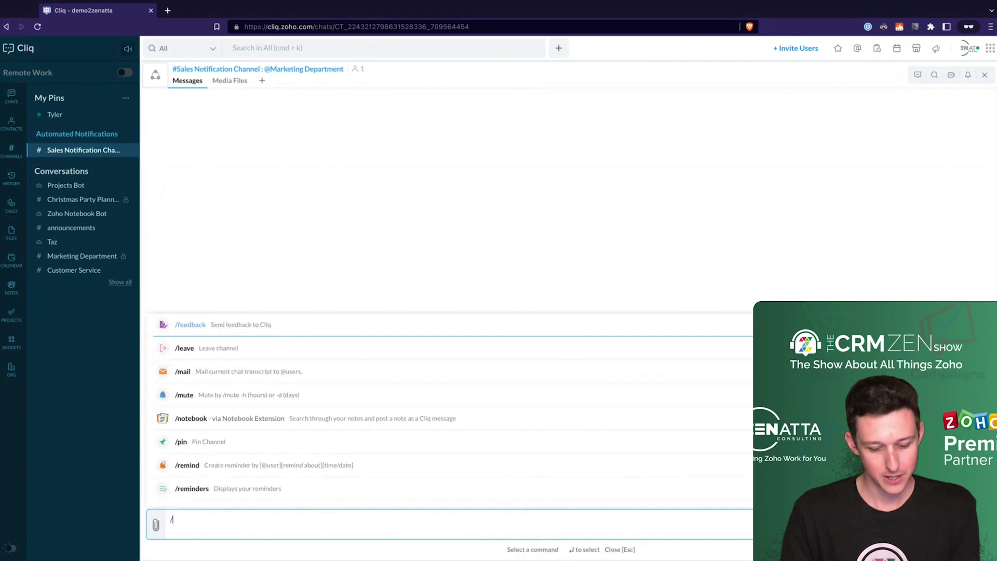
pyautogui.write('zcrm')
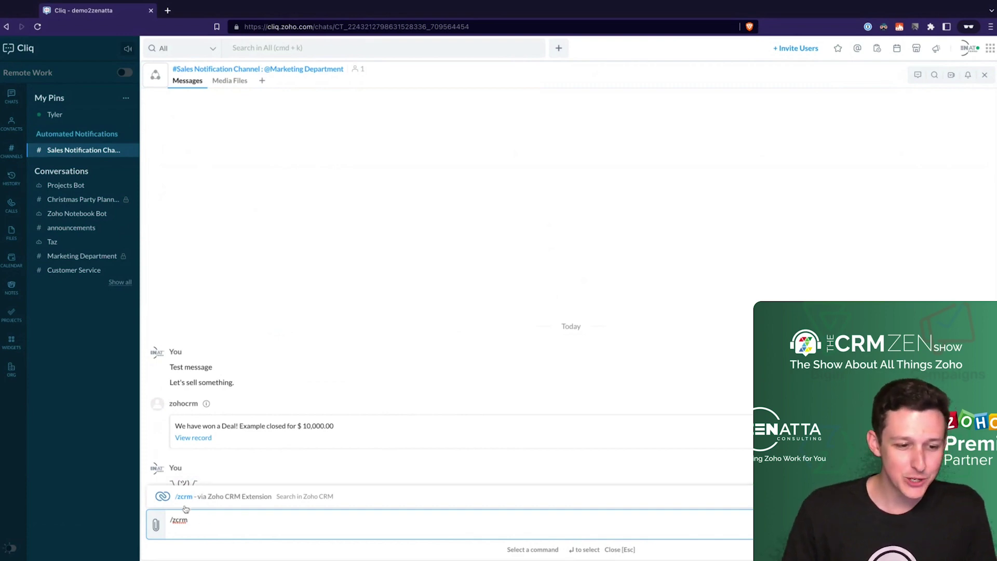
pyautogui.click(212, 499)
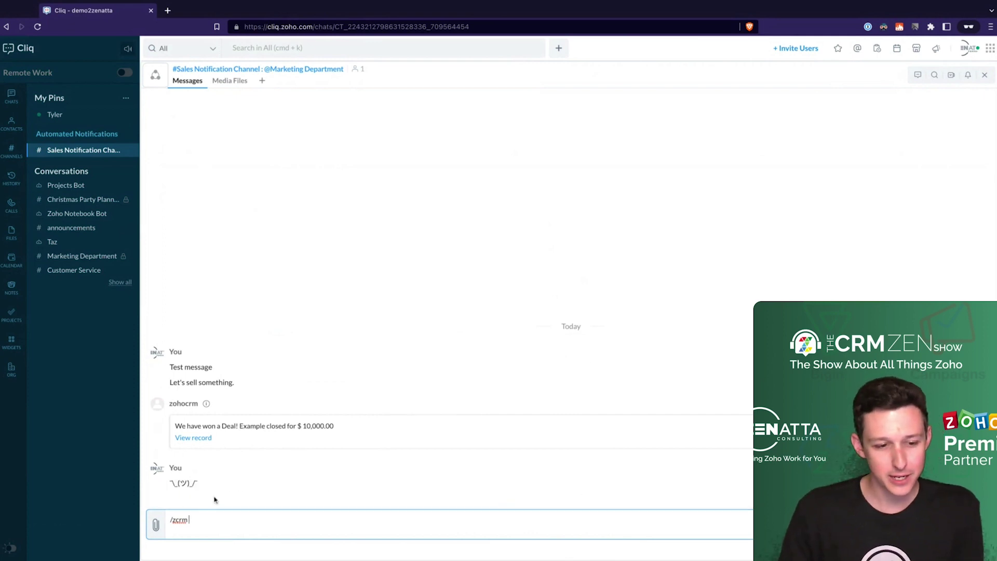
pyautogui.write('Deals')
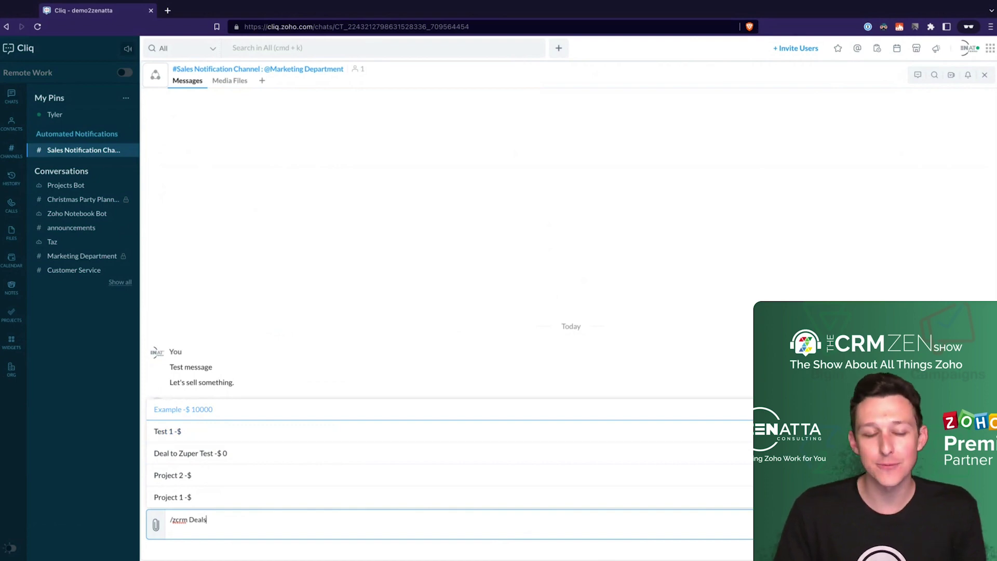
pyautogui.click(186, 414)
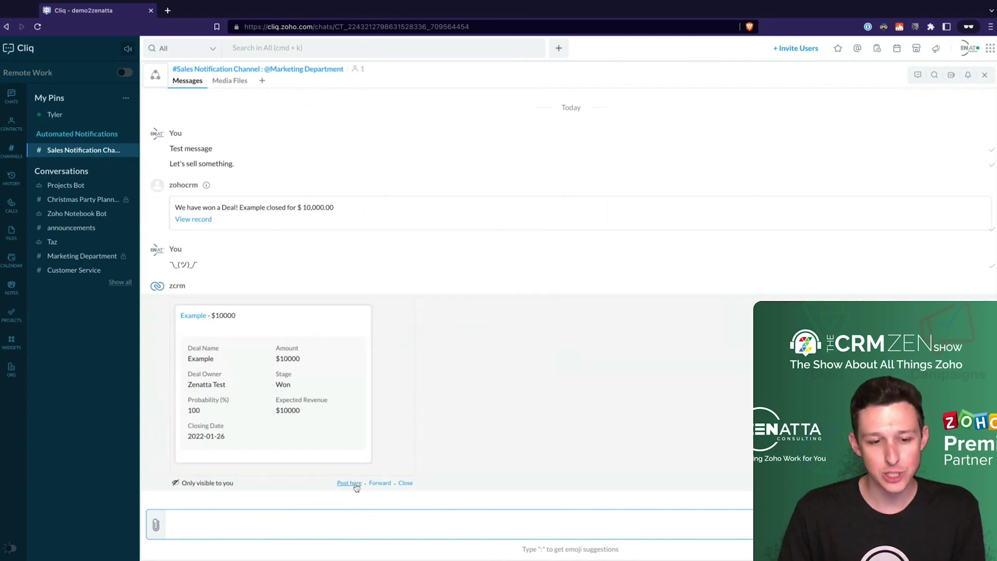
# Post the Example deal card in the channel and view its details enlarged.
pyautogui.click(349, 483)
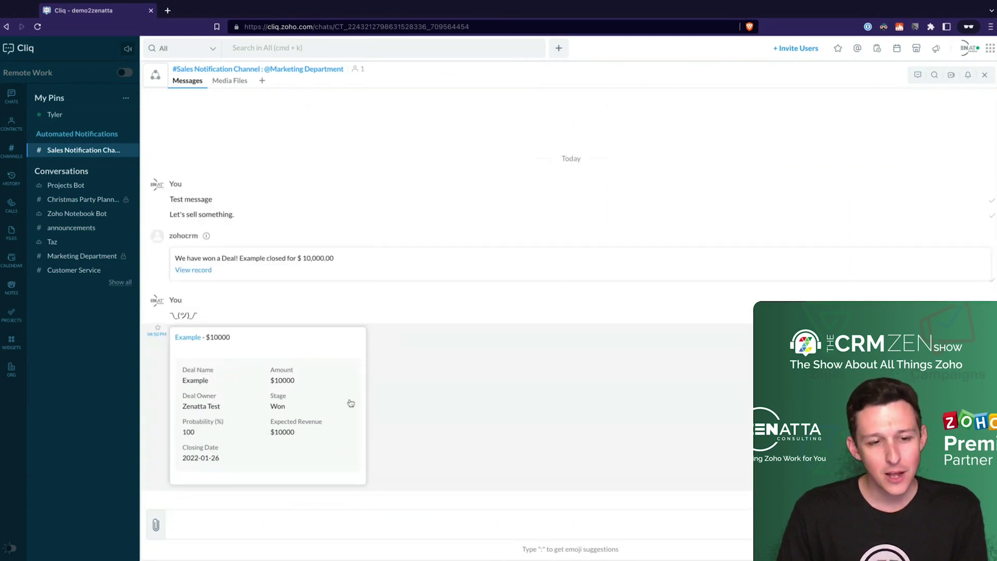
pyautogui.click(291, 348)
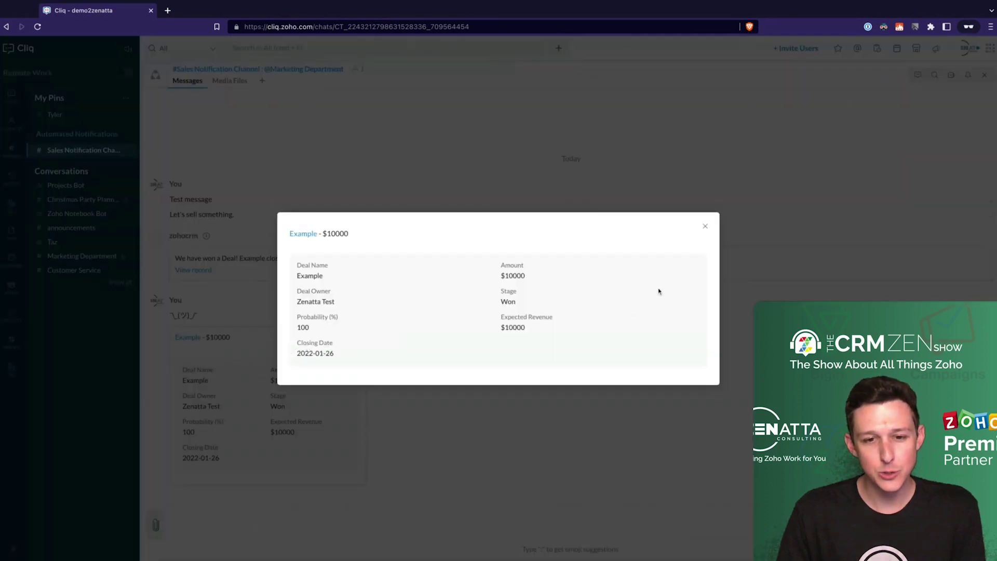
pyautogui.click(704, 229)
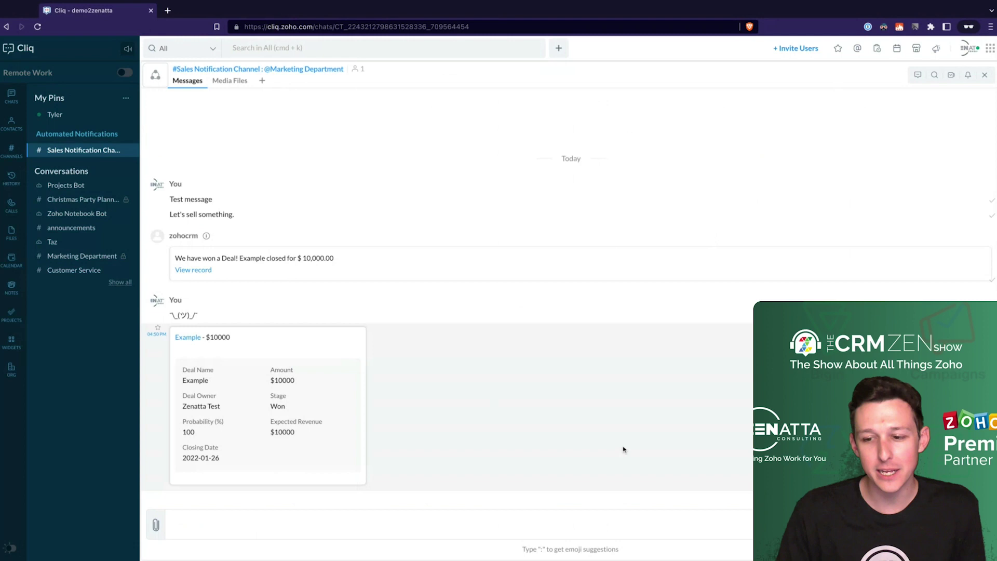
# Try to look up a note starting with "Exa" using the /notebook command in the channel, and clear the unsent command.
pyautogui.click(294, 522)
pyautogui.write('/')
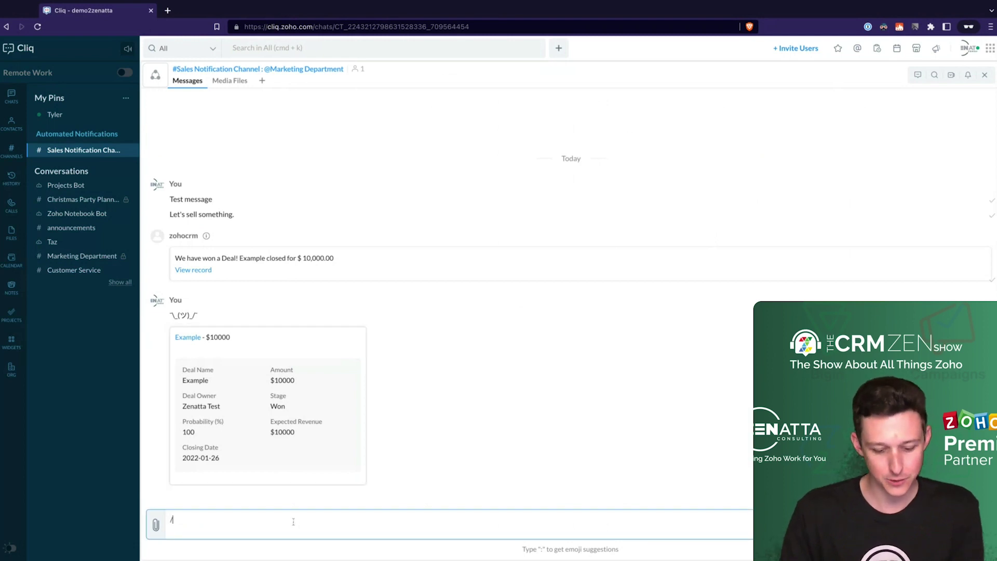
pyautogui.write('no')
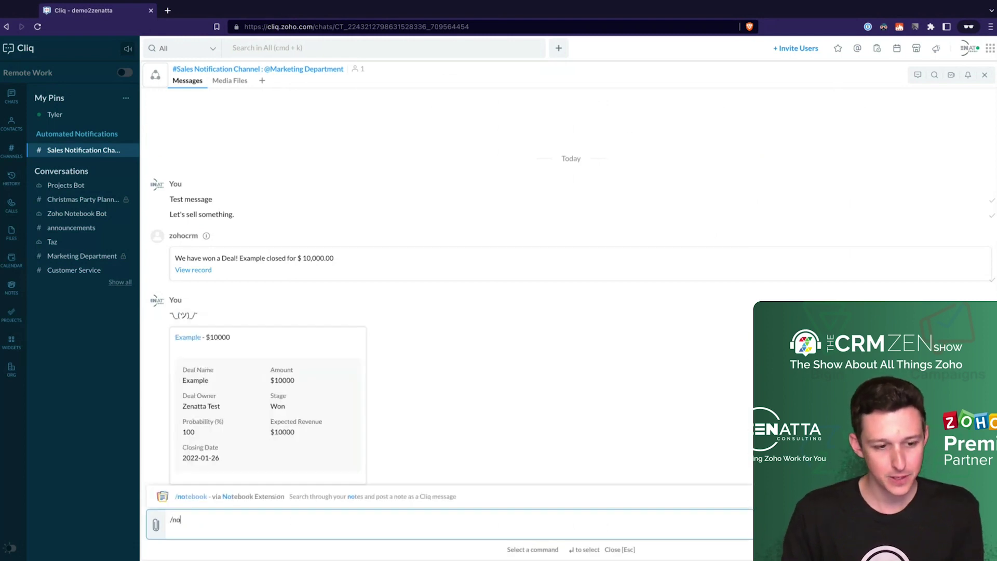
pyautogui.click(205, 496)
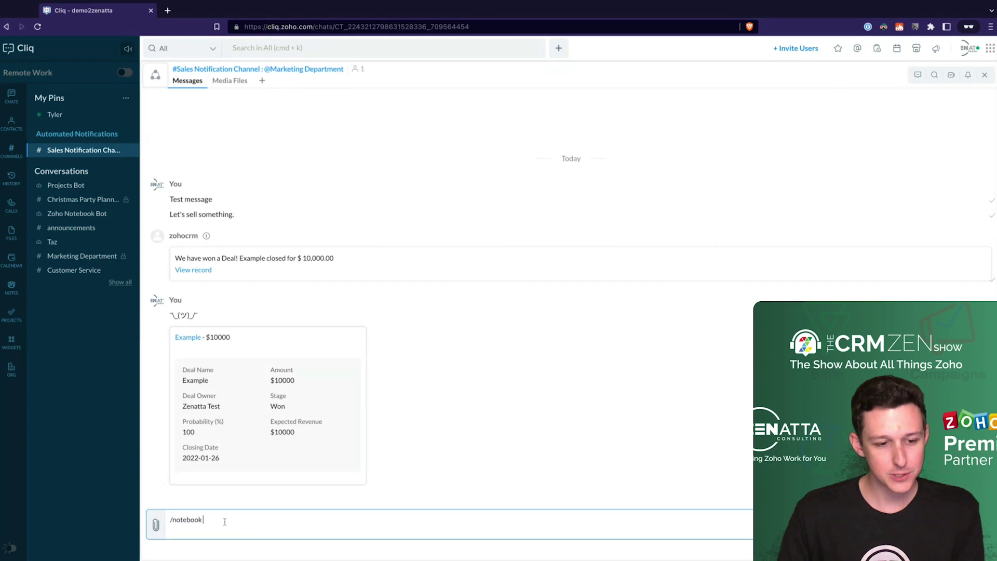
pyautogui.write('Exa')
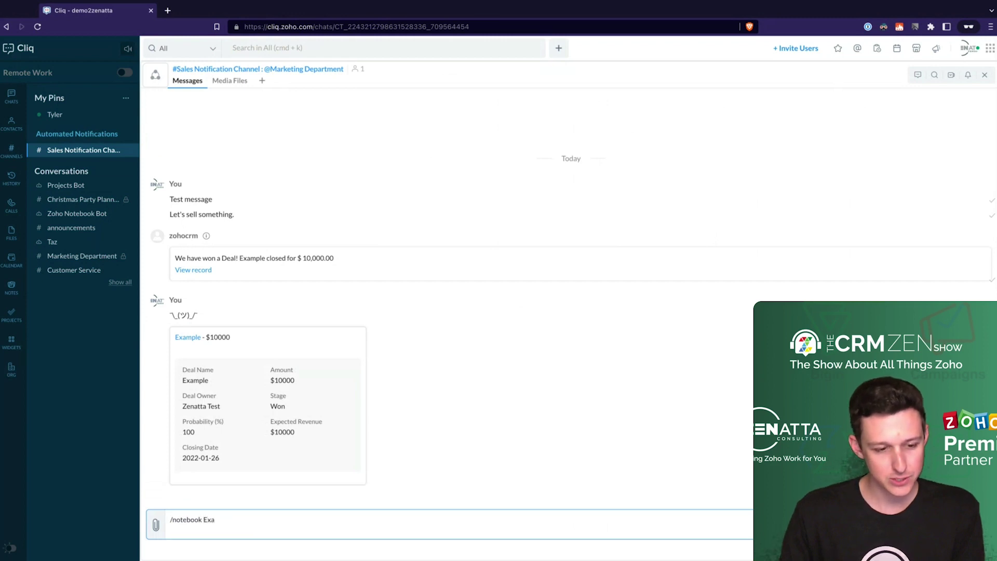
pyautogui.press('BackSpace')
pyautogui.press('BackSpace')
pyautogui.press('BackSpace')
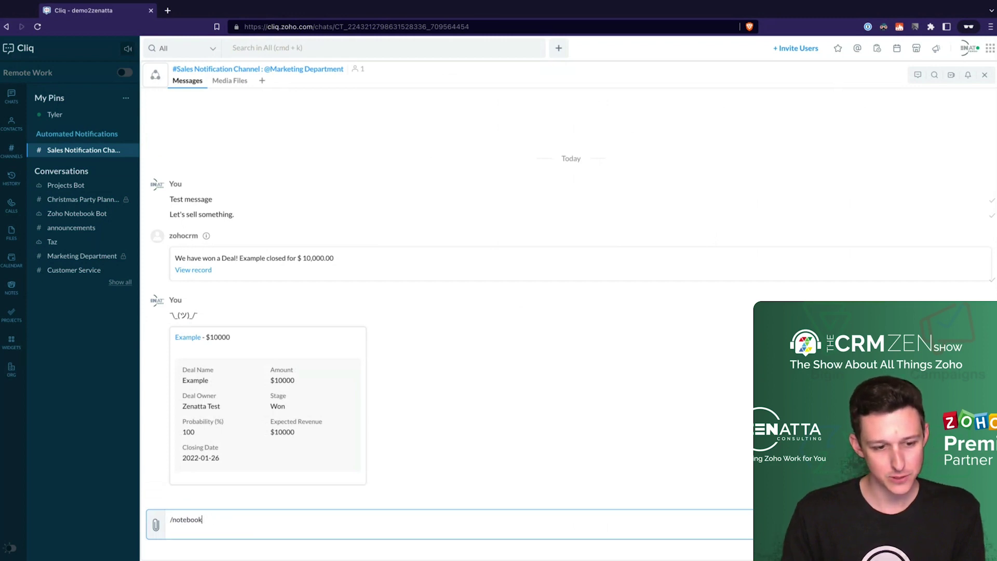
pyautogui.click(246, 500)
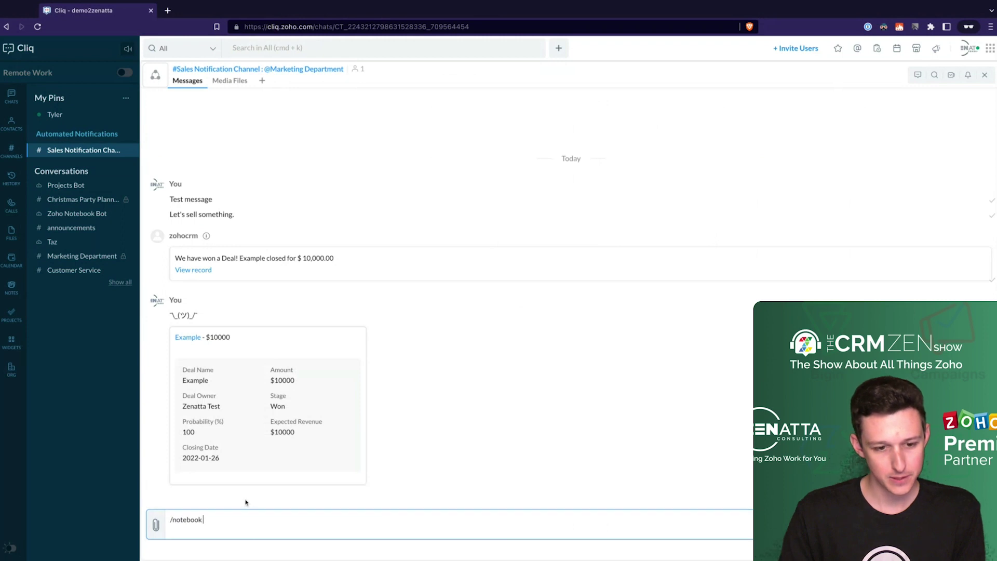
pyautogui.tripleClick(235, 525)
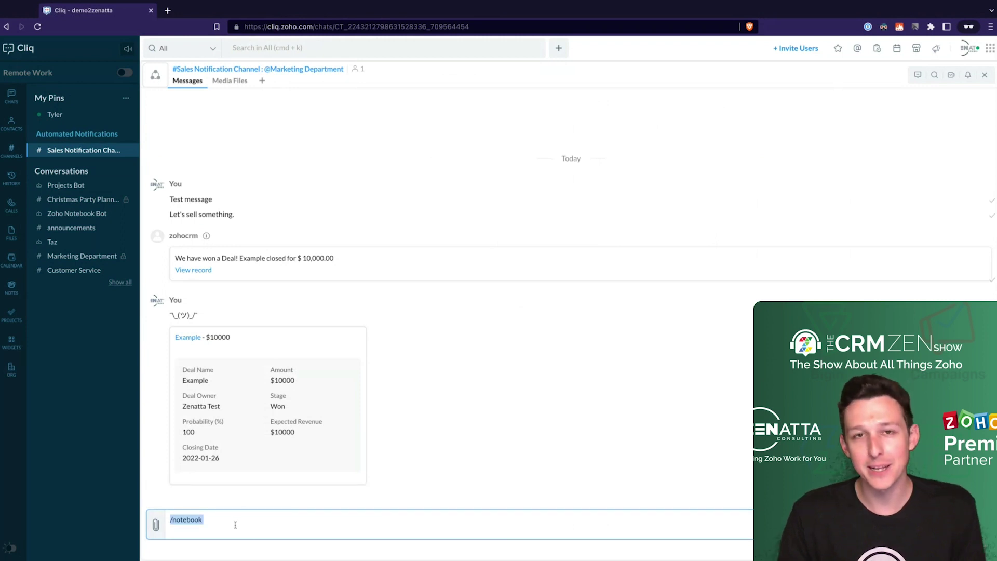
pyautogui.press('BackSpace')
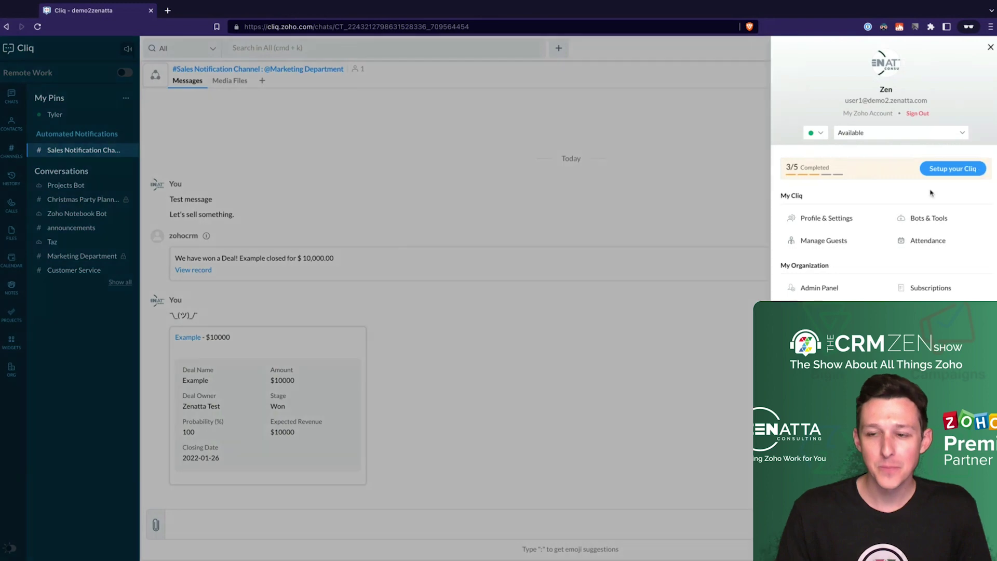
# Open Bots & Tools from the profile options to view the subscribed bots, and return to the Sales Notification Channel.
pyautogui.click(968, 50)
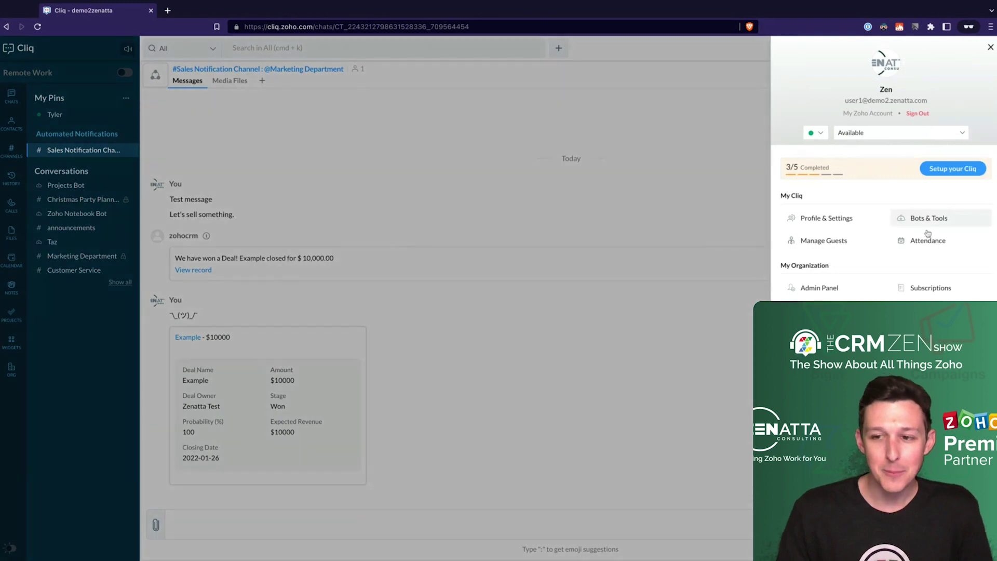
pyautogui.click(929, 219)
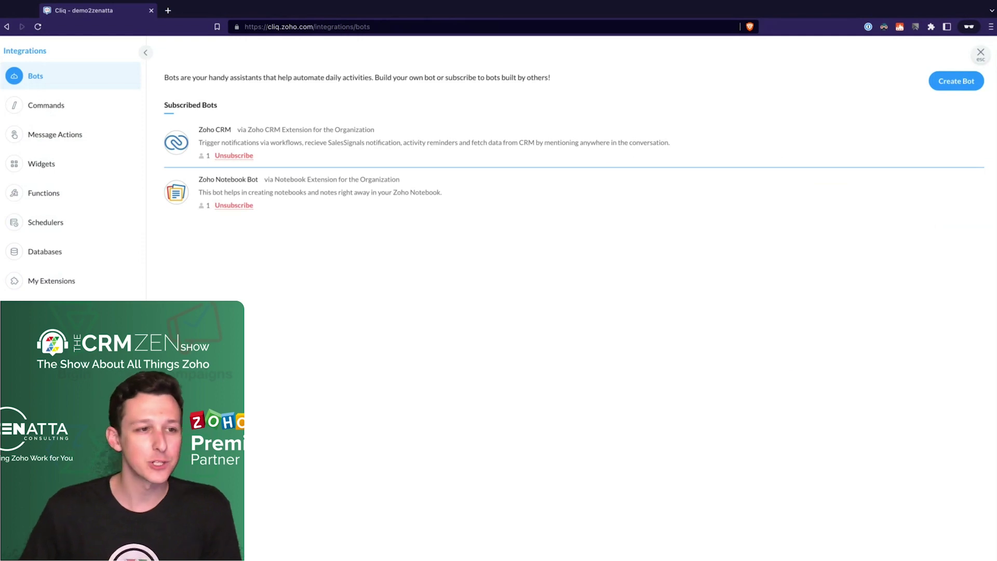
pyautogui.click(982, 60)
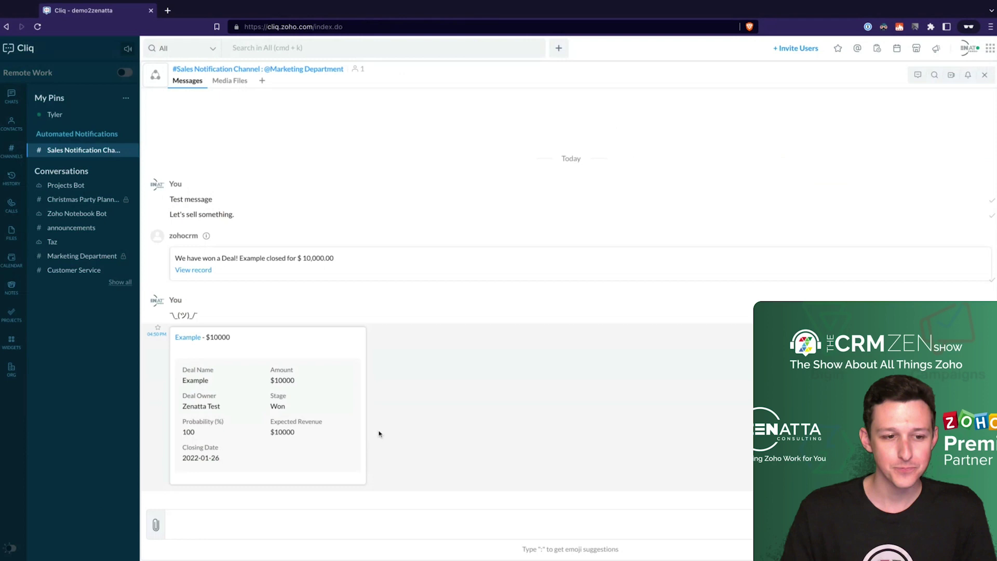